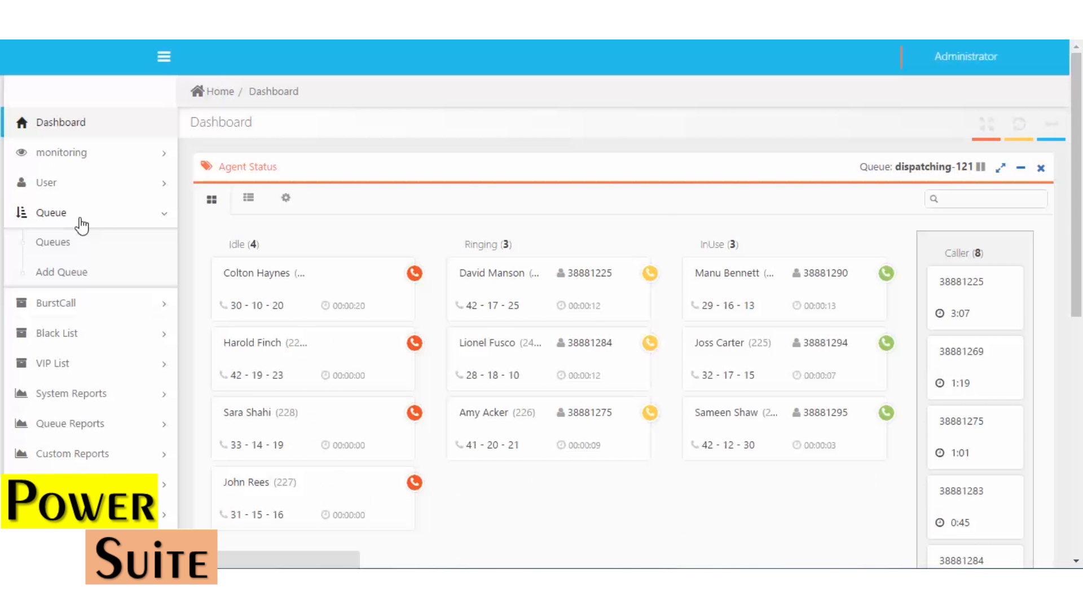
Open the Queues list under the Queue section of the sidebar
left_click(58, 245)
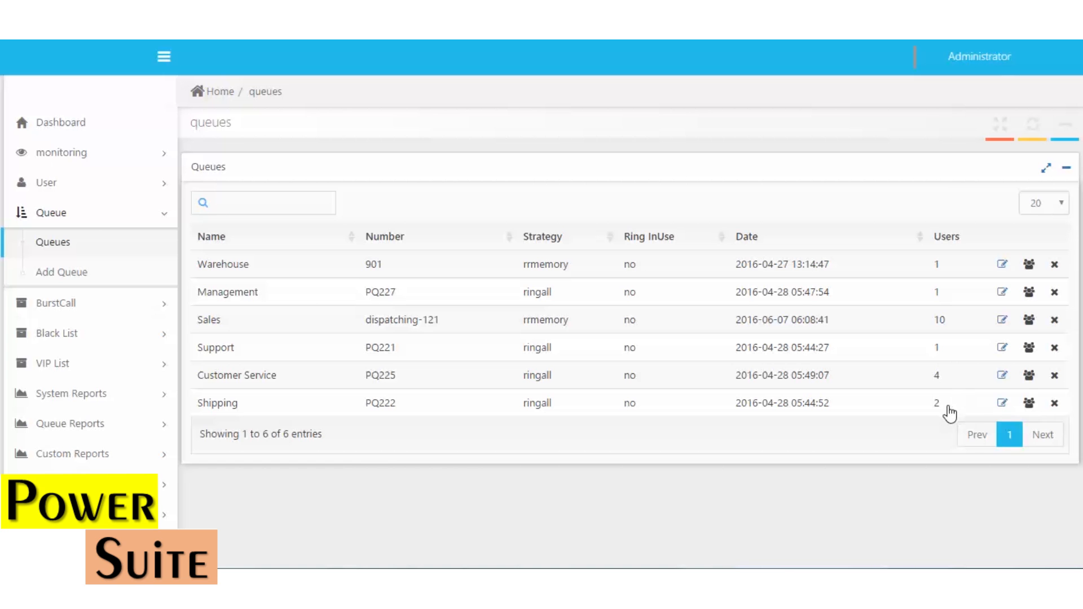
Delete the Sales002 source-agent entry from the Sales queue's member list
left_click(1029, 320)
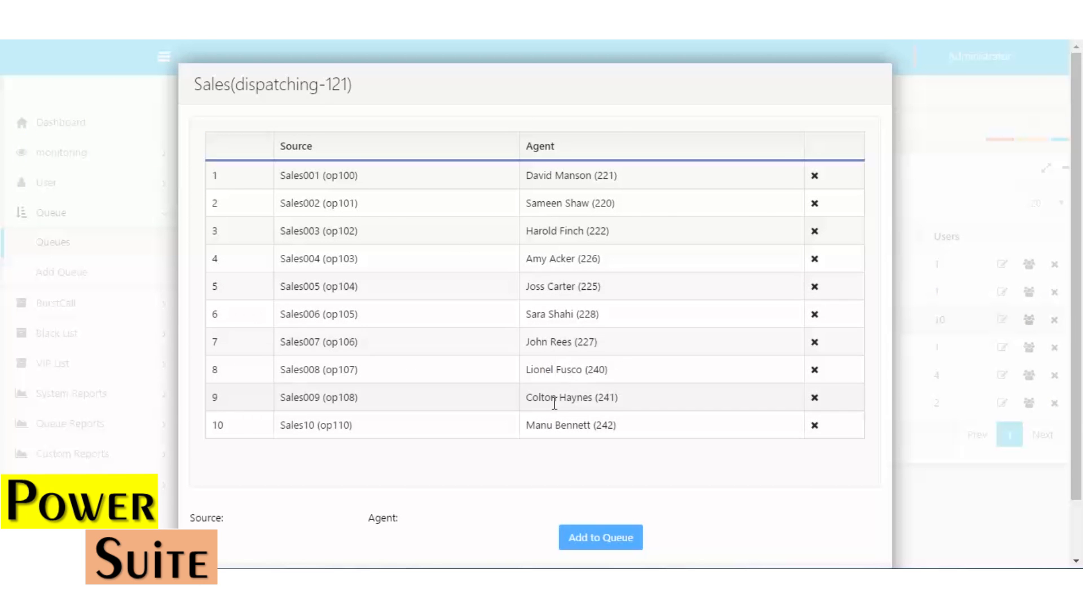
left_click(815, 203)
left_click(599, 118)
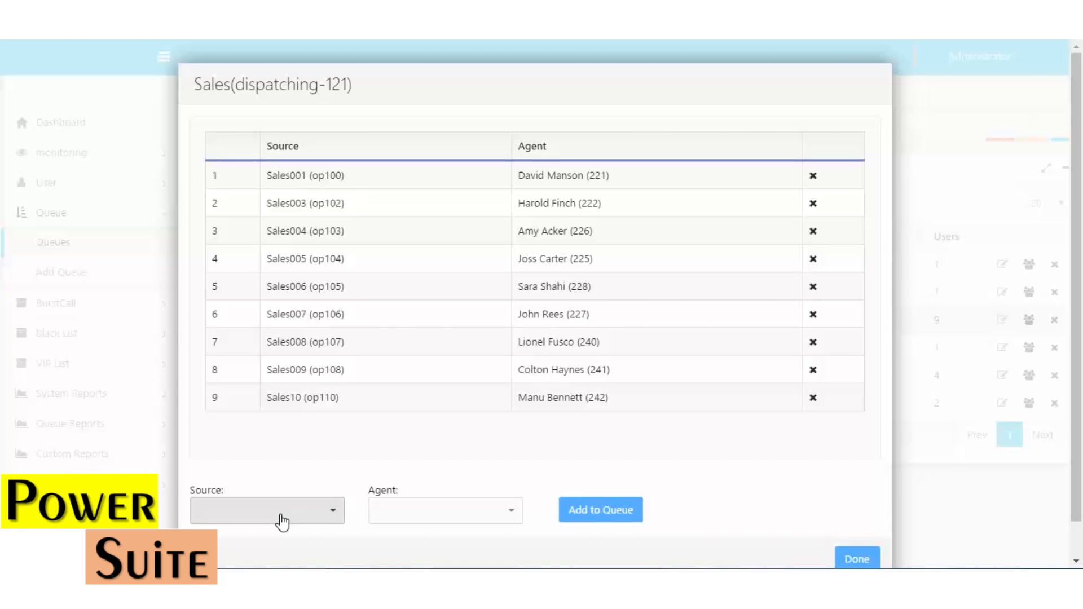
Re-add Sales002 paired with its agent to the Sales queue and close the member list
left_click(281, 516)
type("sale")
scroll(279, 513, "down", 2)
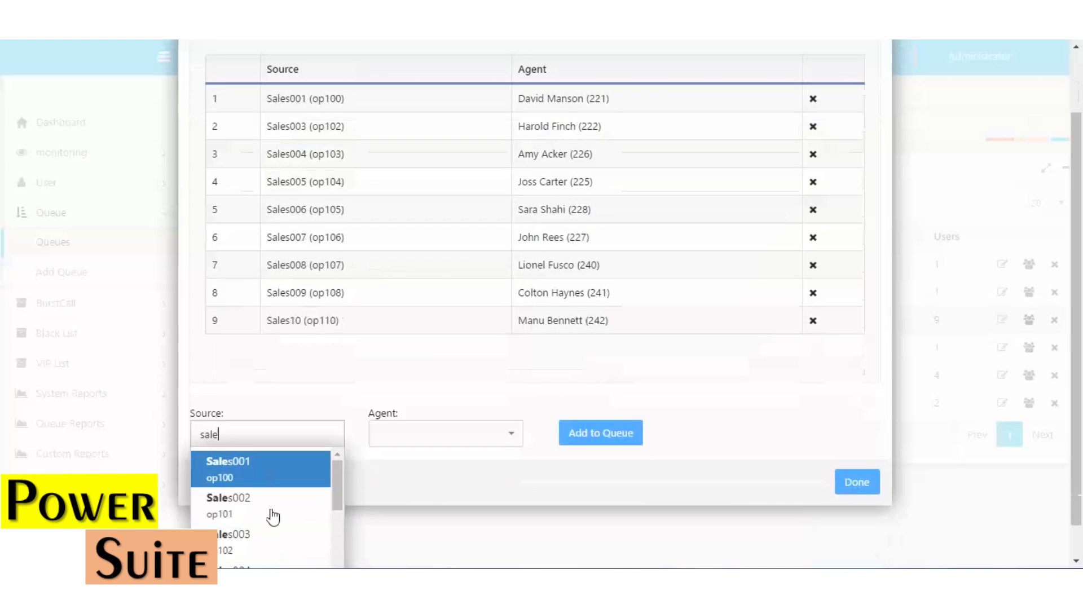
left_click(273, 513)
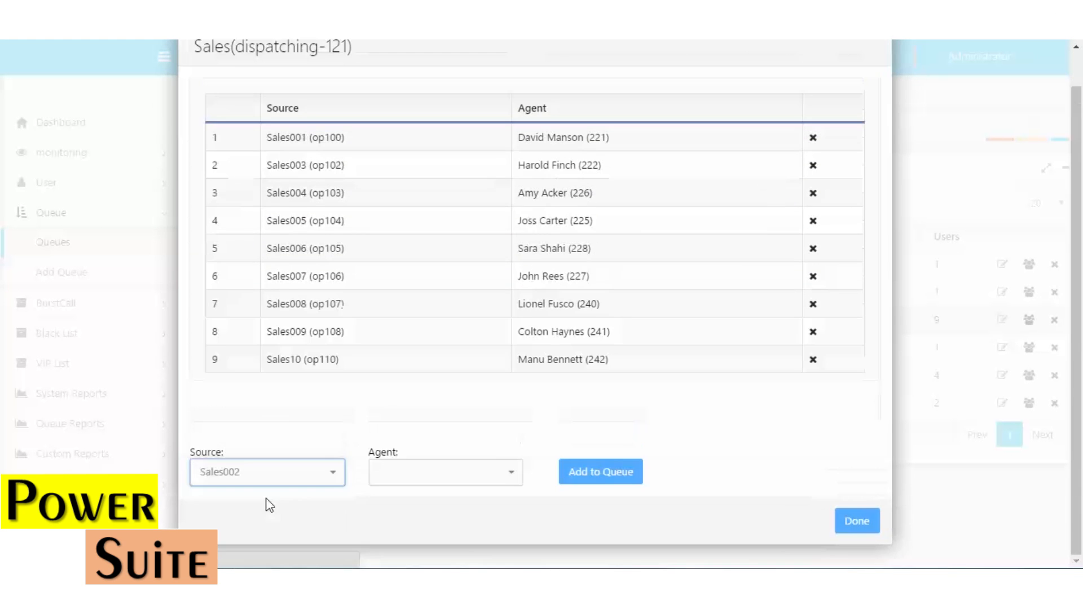
left_click(432, 481)
type("sa")
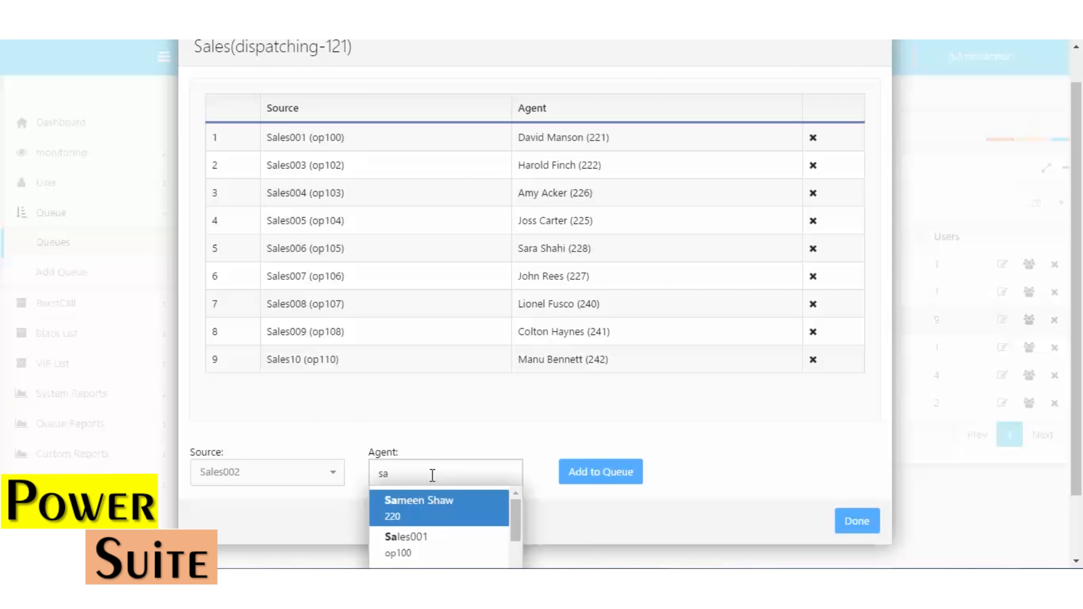
left_click(431, 500)
left_click(600, 477)
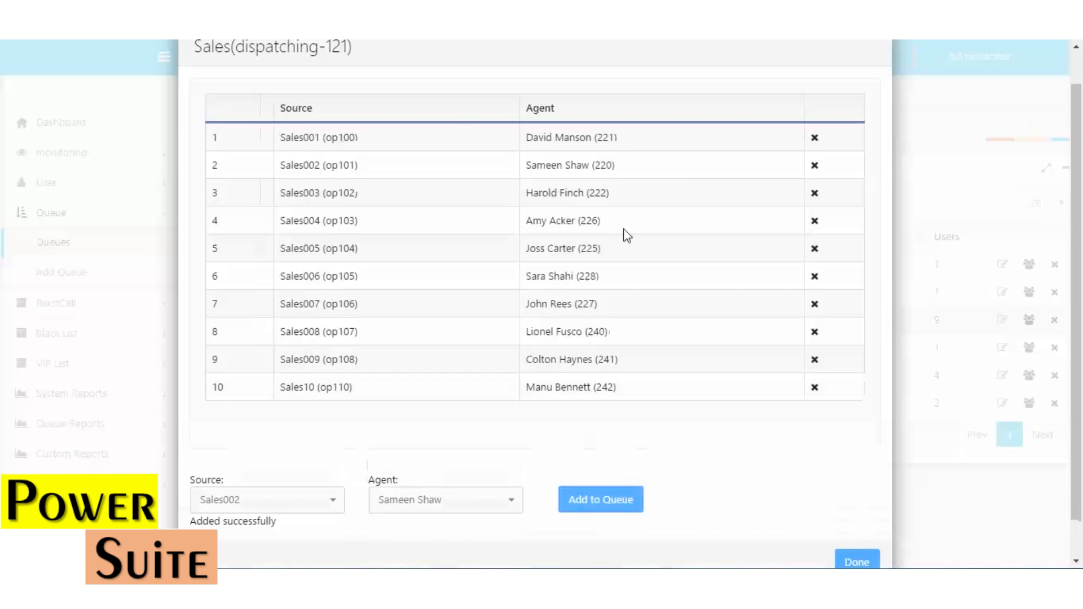
scroll(841, 483, "down", 1)
left_click(855, 522)
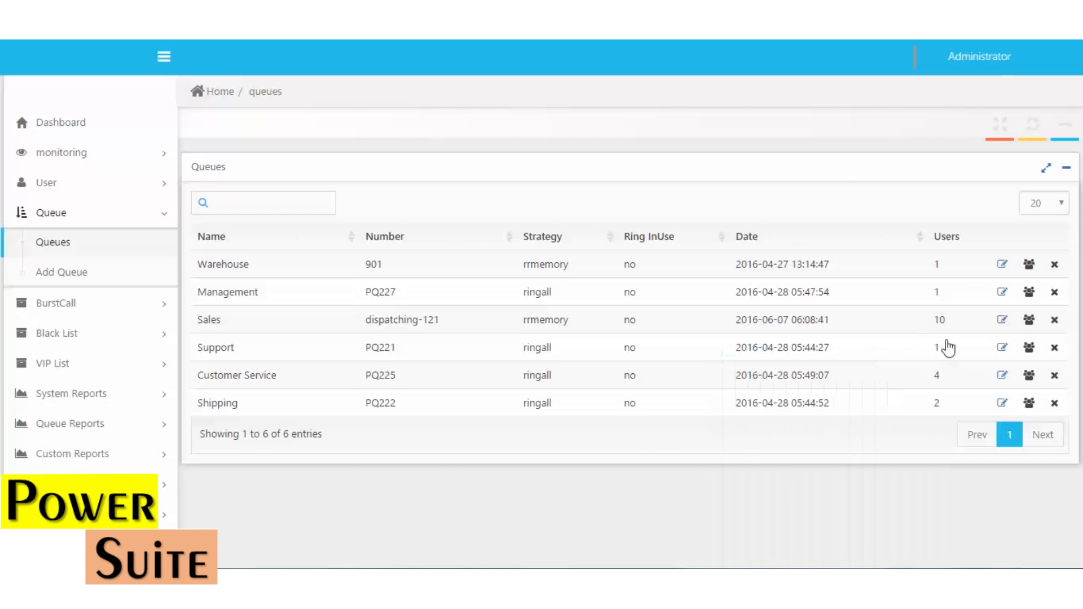
Return to the Dashboard and start a new burst call from the BurstCall menu
left_click(935, 328)
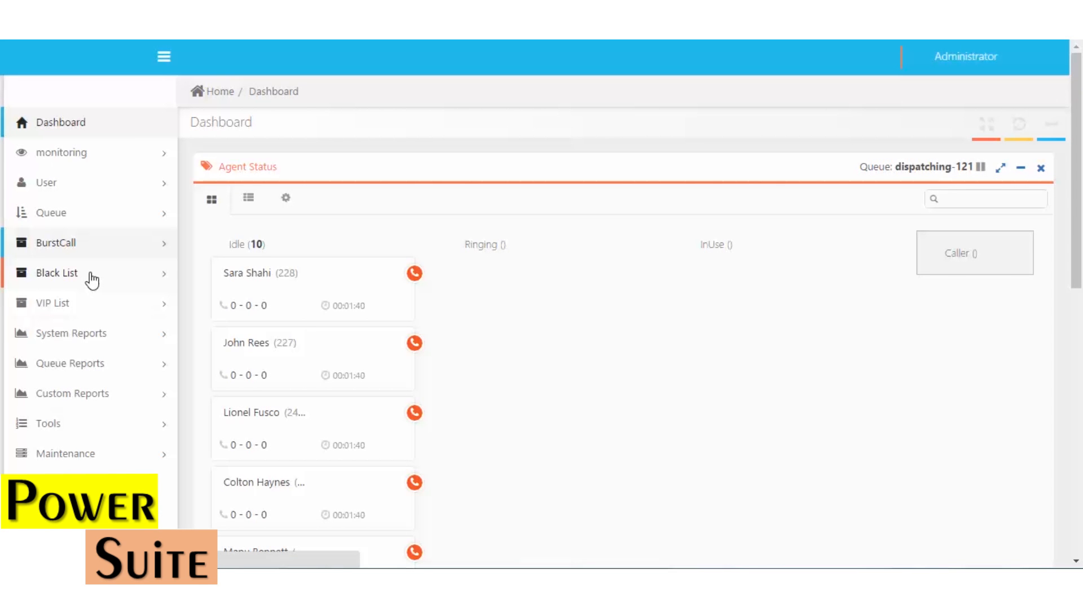
left_click(75, 248)
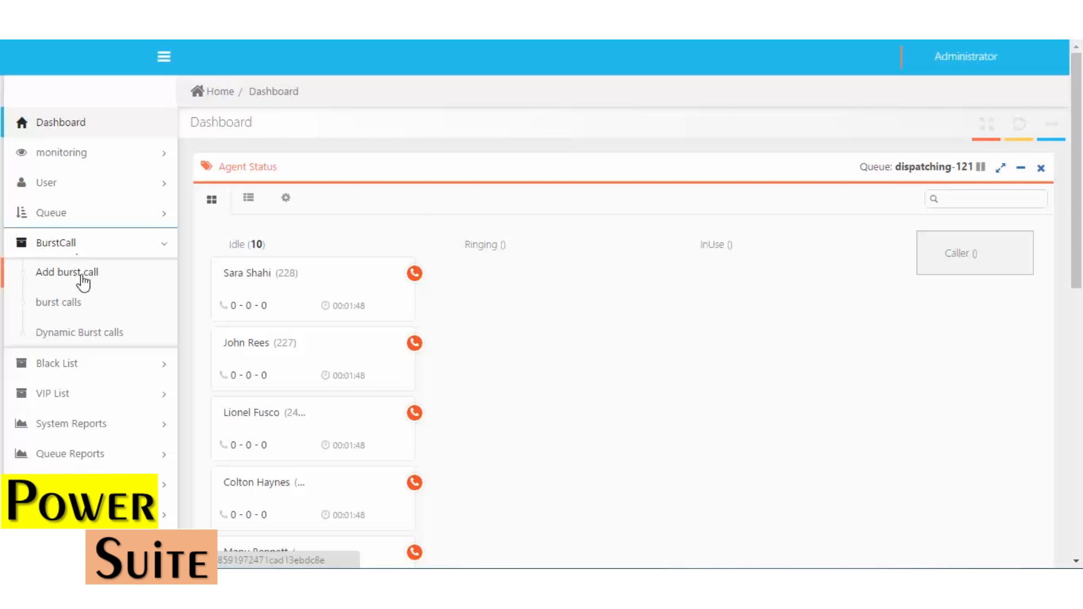
left_click(82, 276)
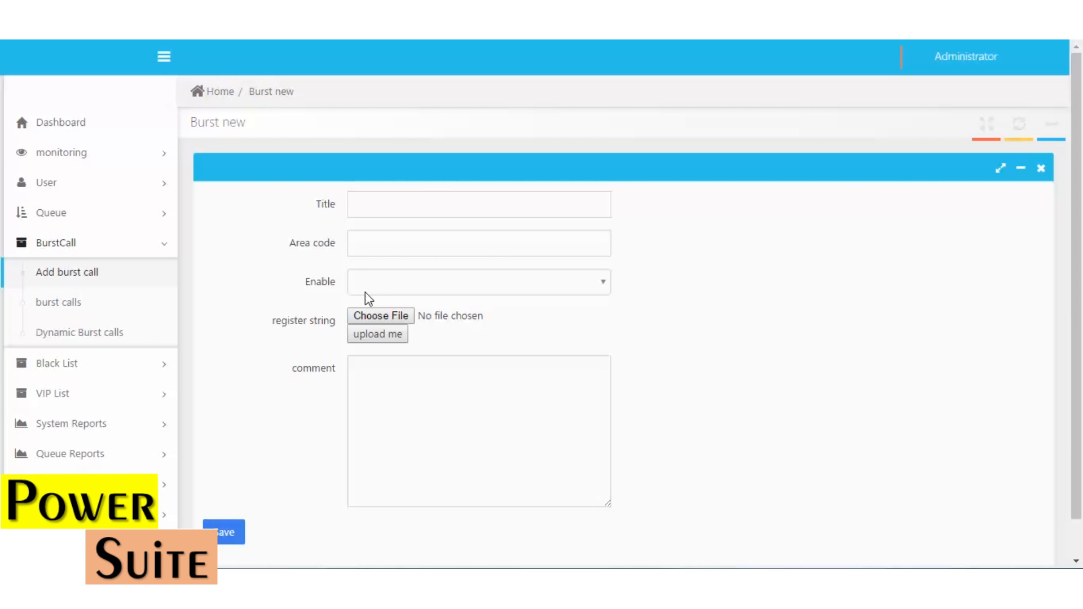
Title the burst call burst1, give it area codes 3888, 3475, and enable it
left_click(402, 205)
type("burst1")
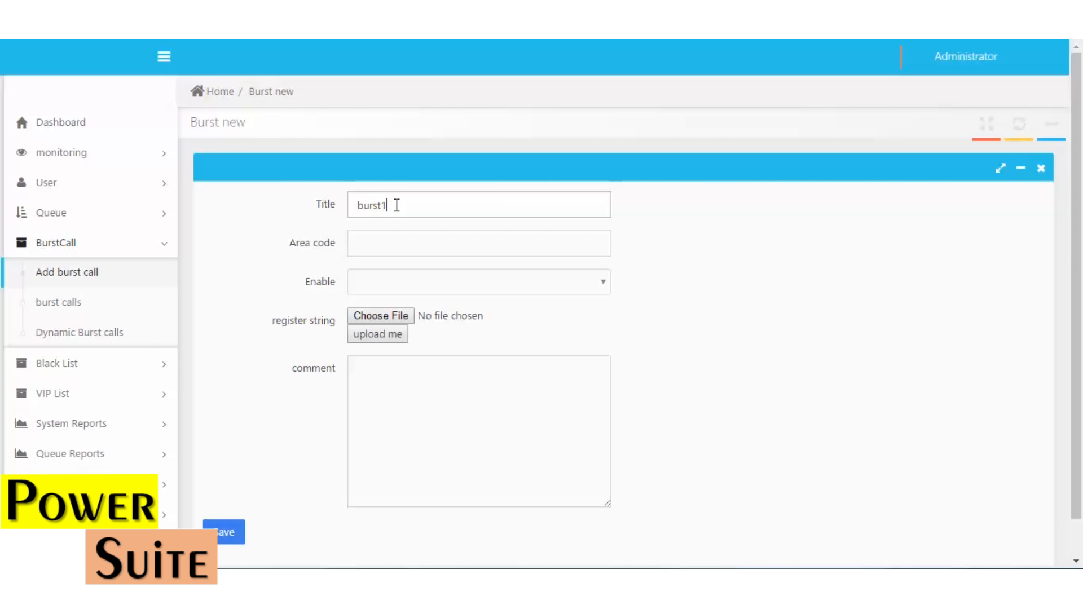
key("Tab")
type("3888, 3475")
key("Tab")
left_click(468, 286)
left_click(459, 333)
Attach the power-cut announcement.wav recording, add a power-cut announcement comment, and save
left_click(372, 316)
left_click(217, 104)
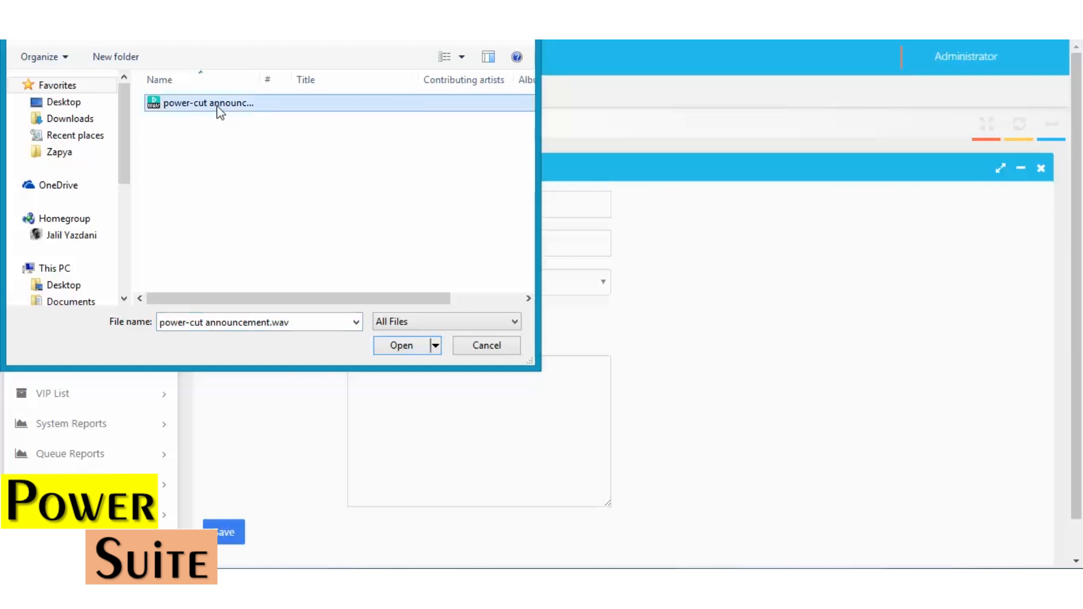
double_click(218, 107)
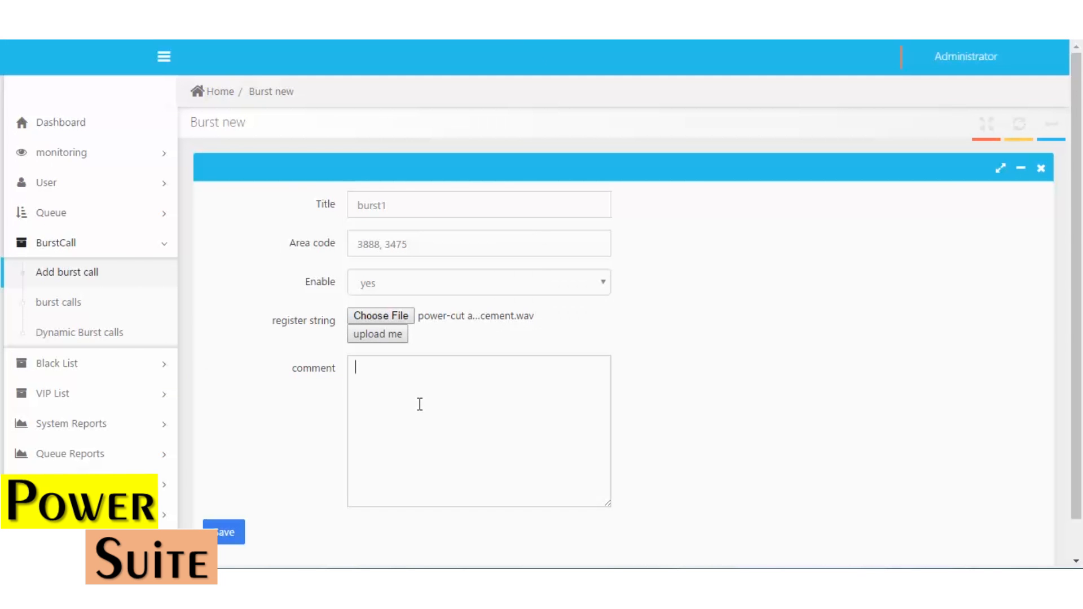
type("powercutr")
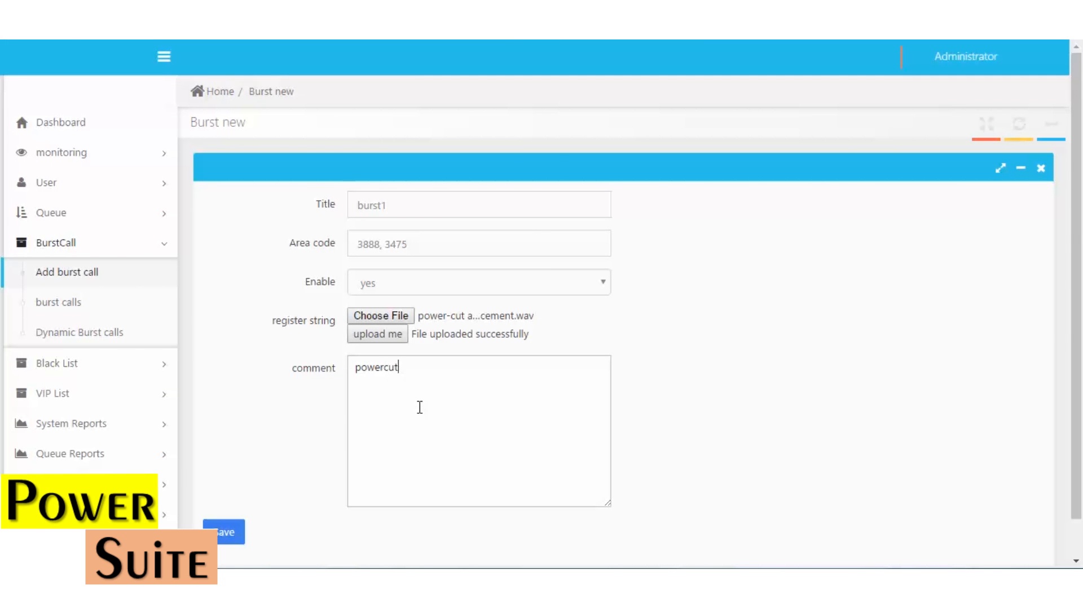
key("Left")
key("Left")
key("Left")
type("-")
key("End")
type("announcement")
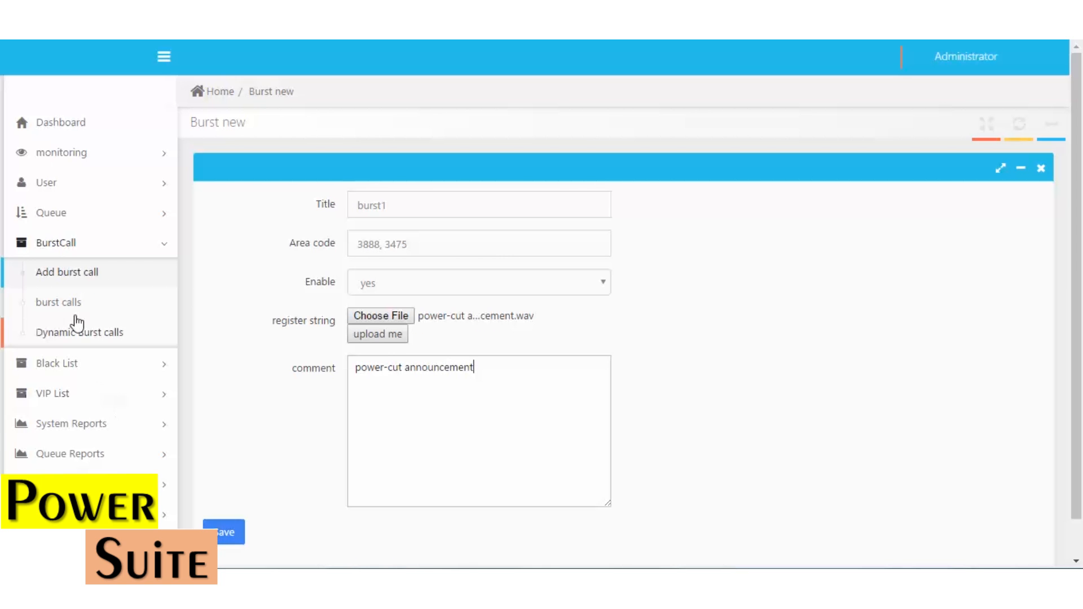
left_click(71, 307)
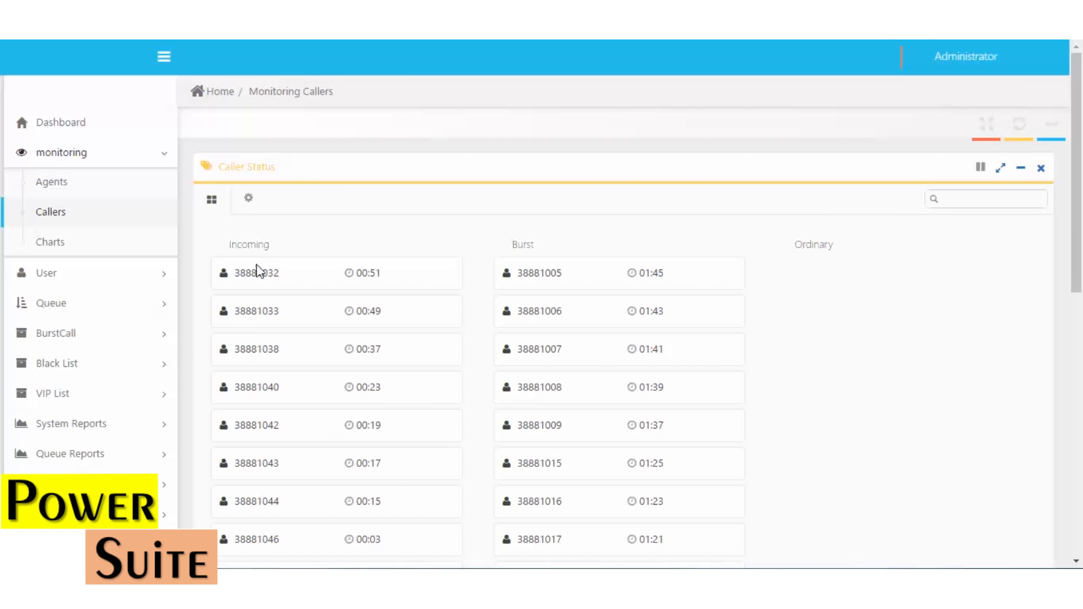
Highlight the Burst, Ordinary and Incoming caller column headings, then open Dynamic Burst calls
double_click(516, 241)
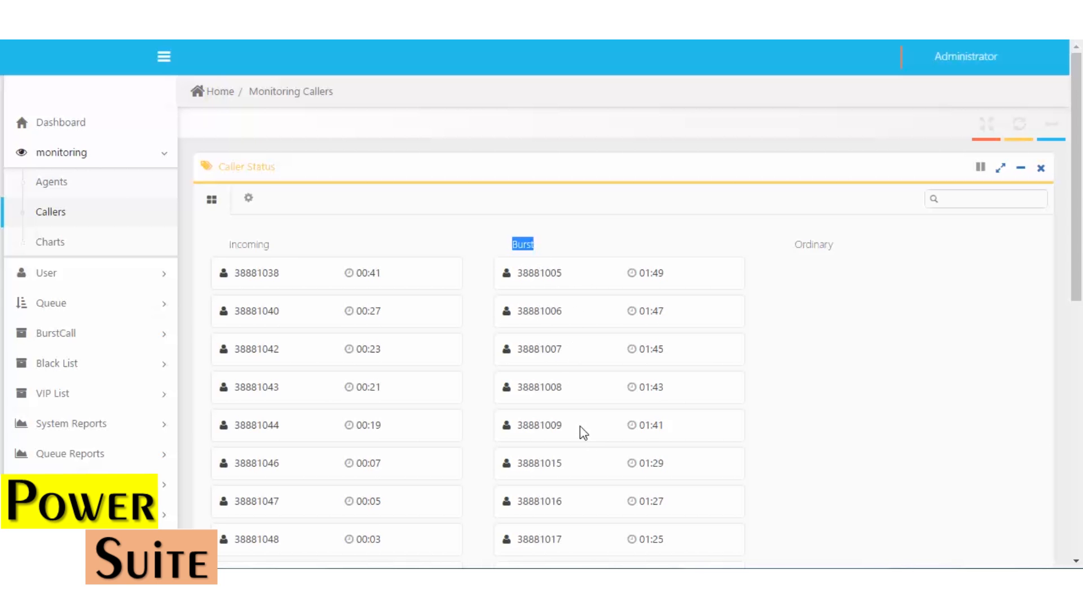
left_click_drag(791, 247, 834, 244)
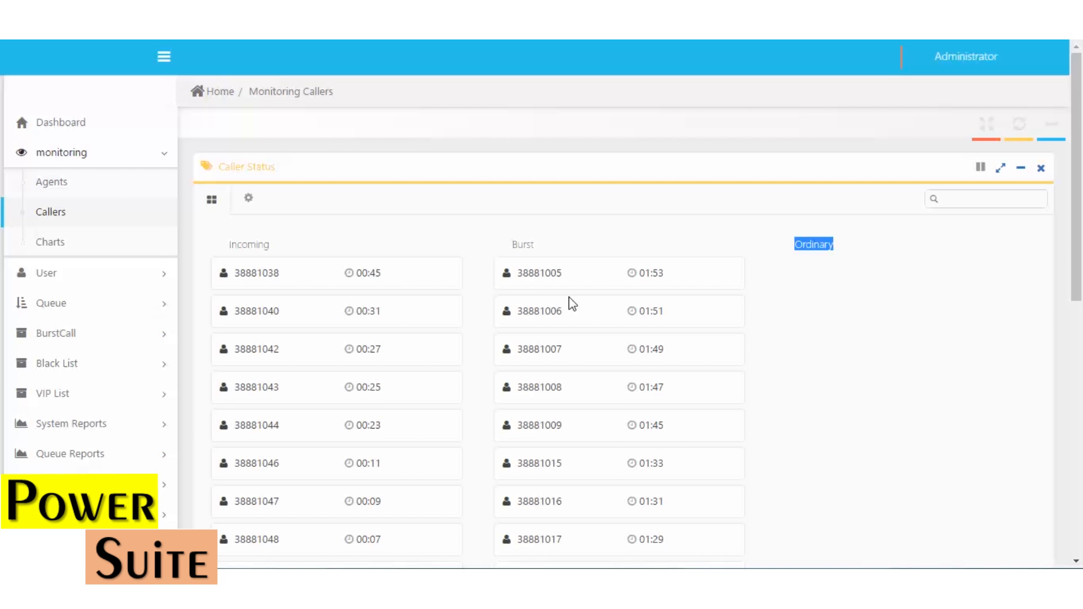
double_click(251, 245)
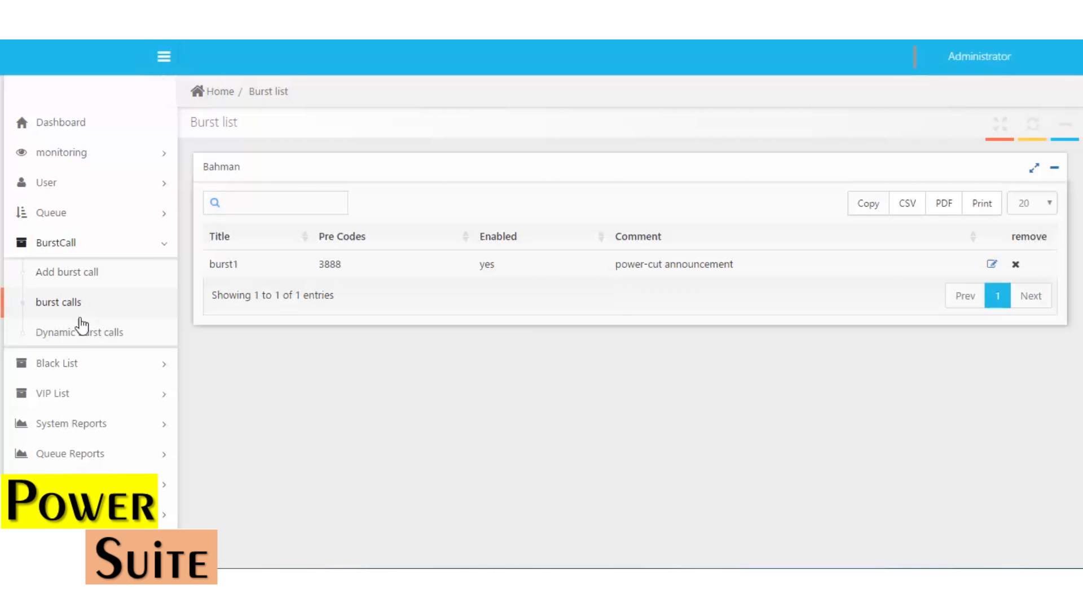
left_click(83, 337)
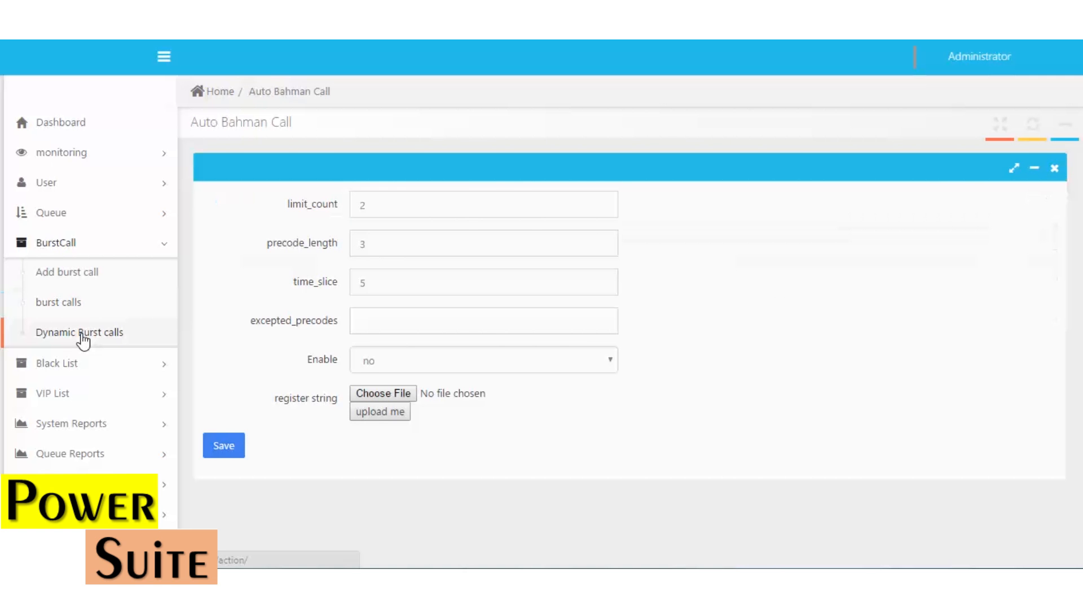
Set limit_count to 5 and keep precode_length at 3
double_click(368, 211)
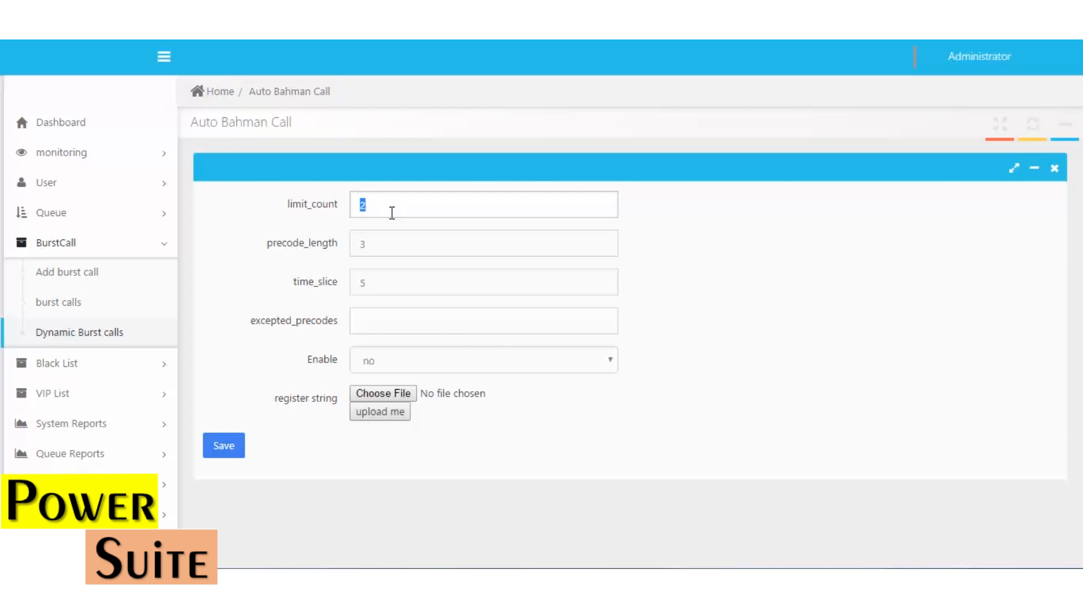
type("5")
double_click(387, 244)
left_click(384, 245)
key("BackSpace")
type("4")
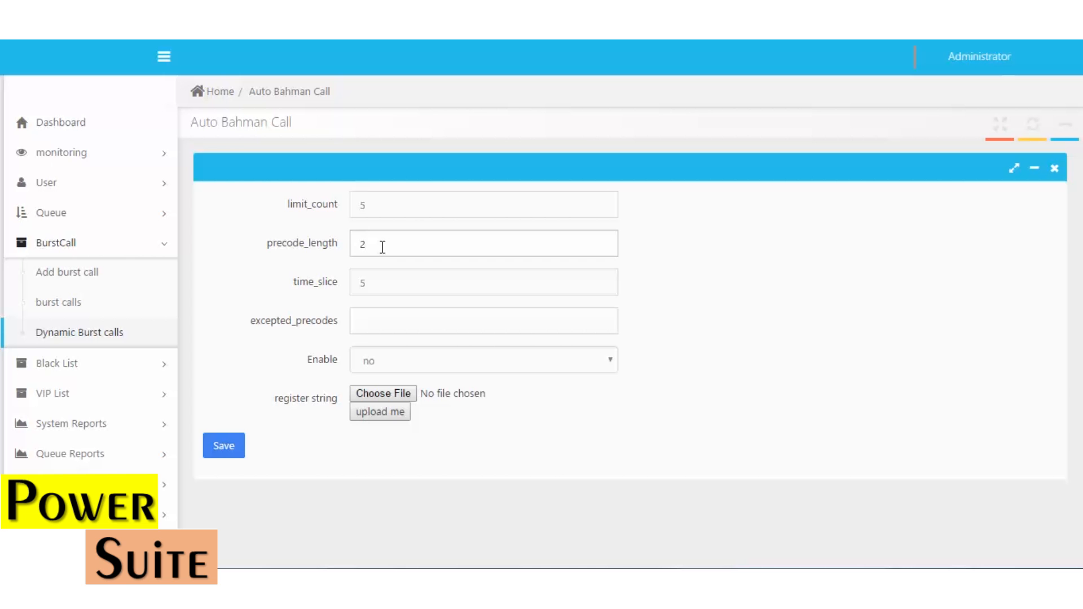
type("4")
key("BackSpace")
type("3")
key("Tab")
left_click(381, 283)
Enable dynamic burst and choose the power-cut announcement audio file
left_click(389, 362)
left_click(383, 391)
left_click(385, 395)
double_click(174, 110)
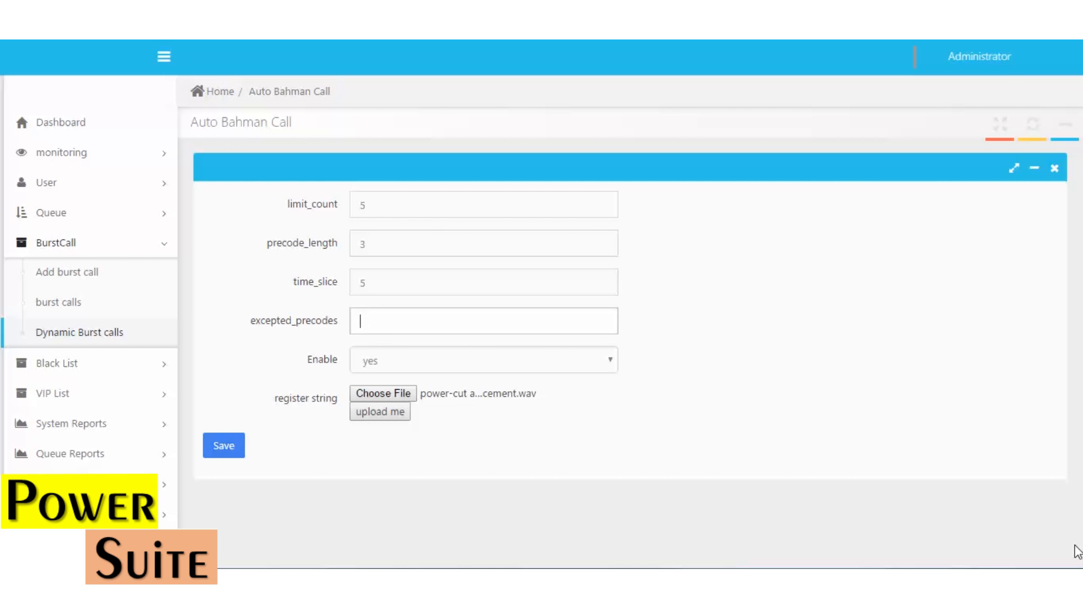
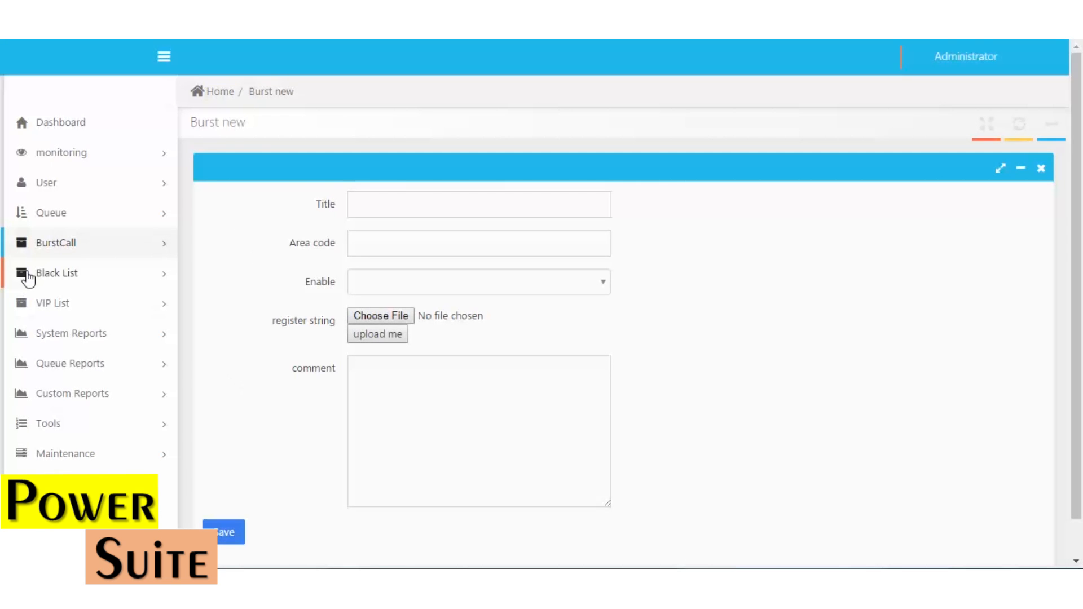
Enter two caller phone numbers, comma-separated, into a new black-list number entry
left_click(97, 280)
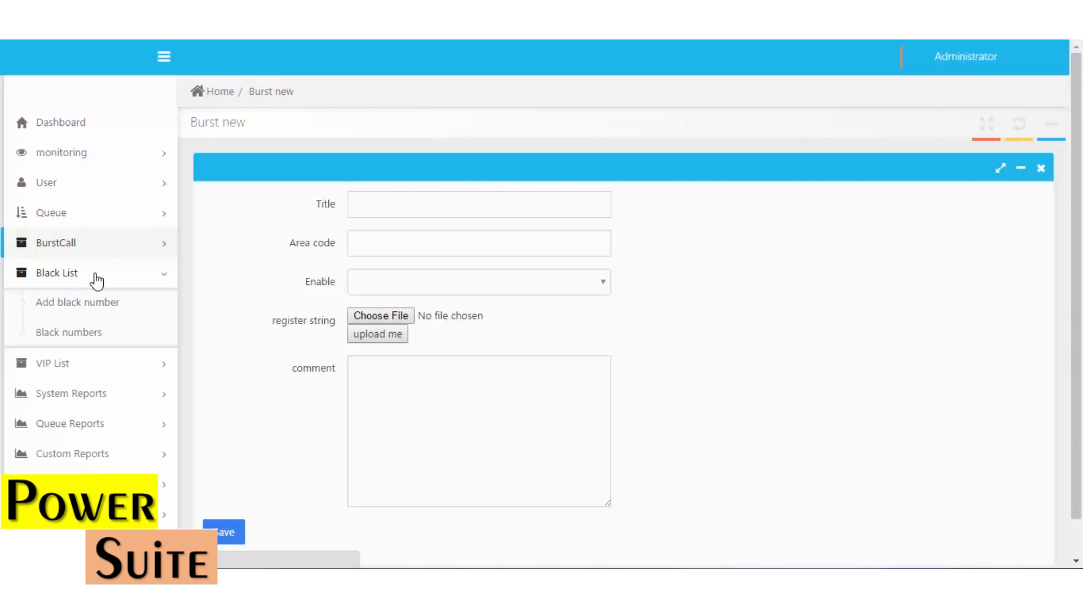
left_click(103, 311)
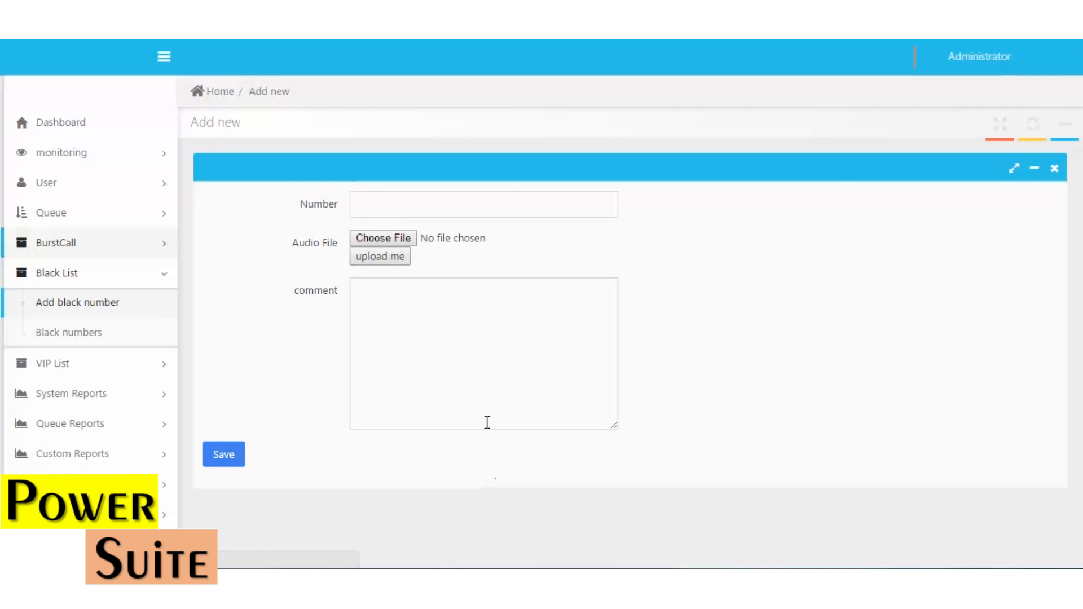
left_click(398, 195)
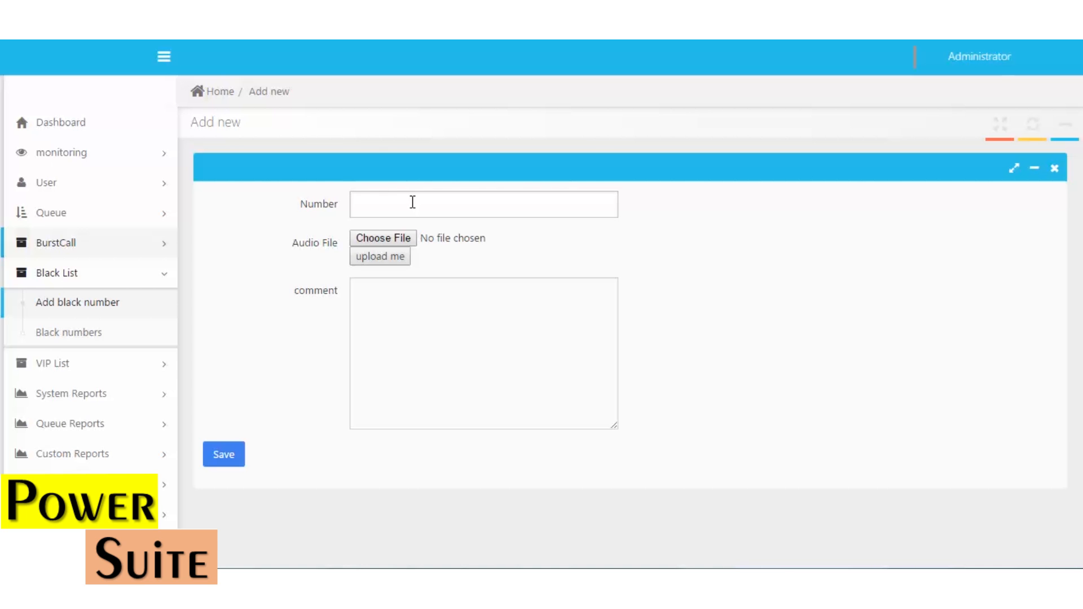
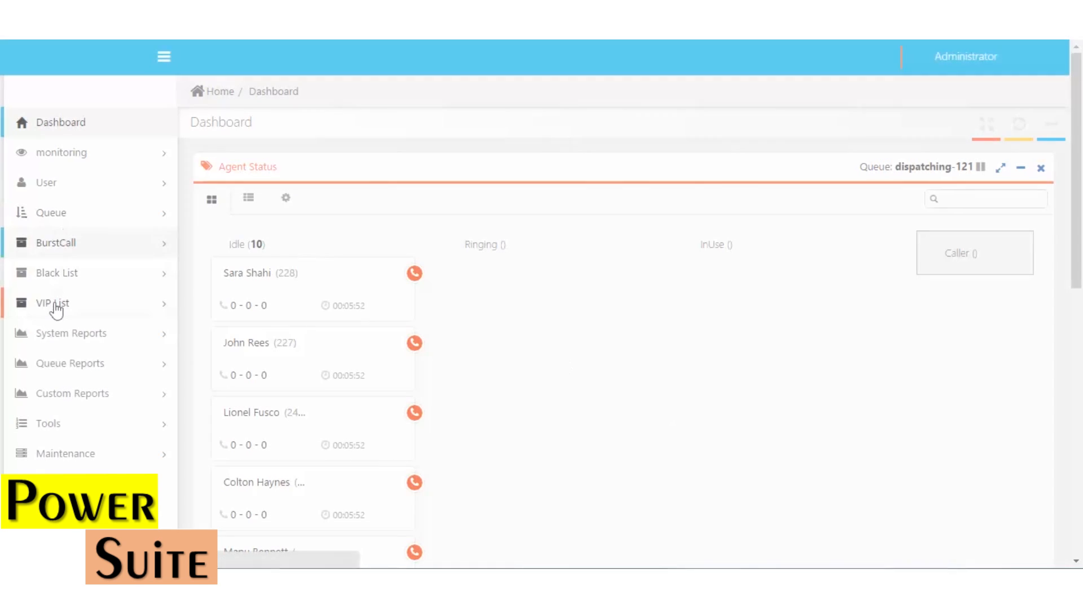
left_click(53, 304)
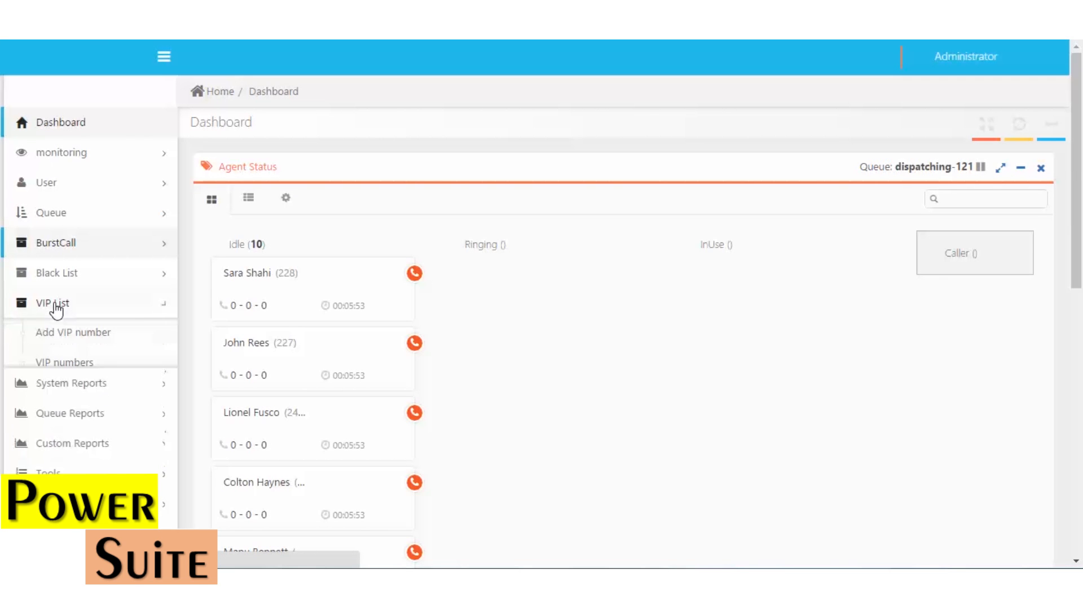
View the Add VIP number form, then open the VIP numbers table with its four entries
left_click(87, 338)
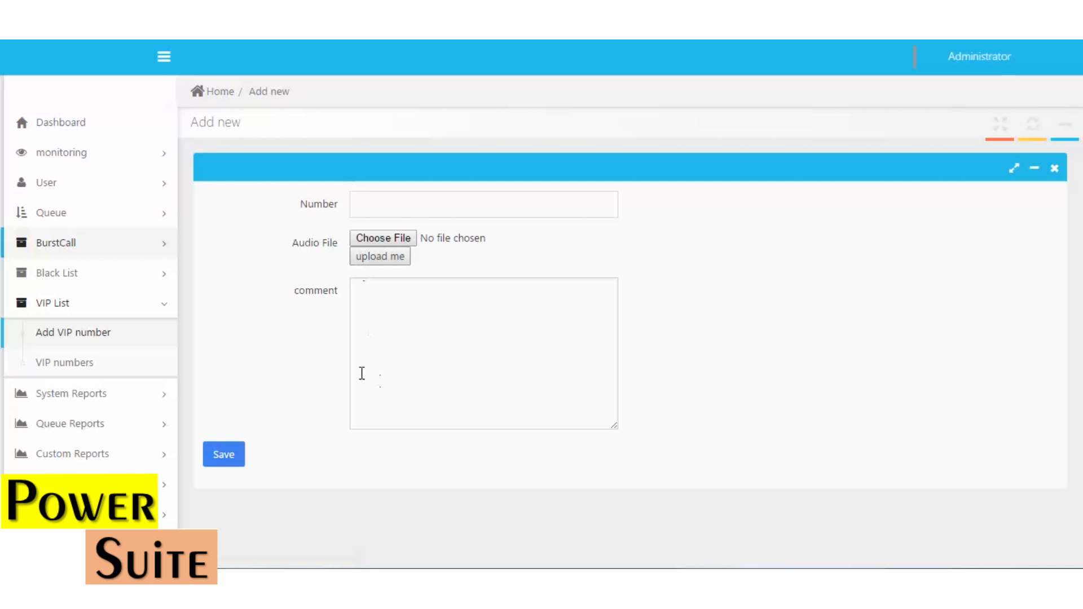
left_click(54, 362)
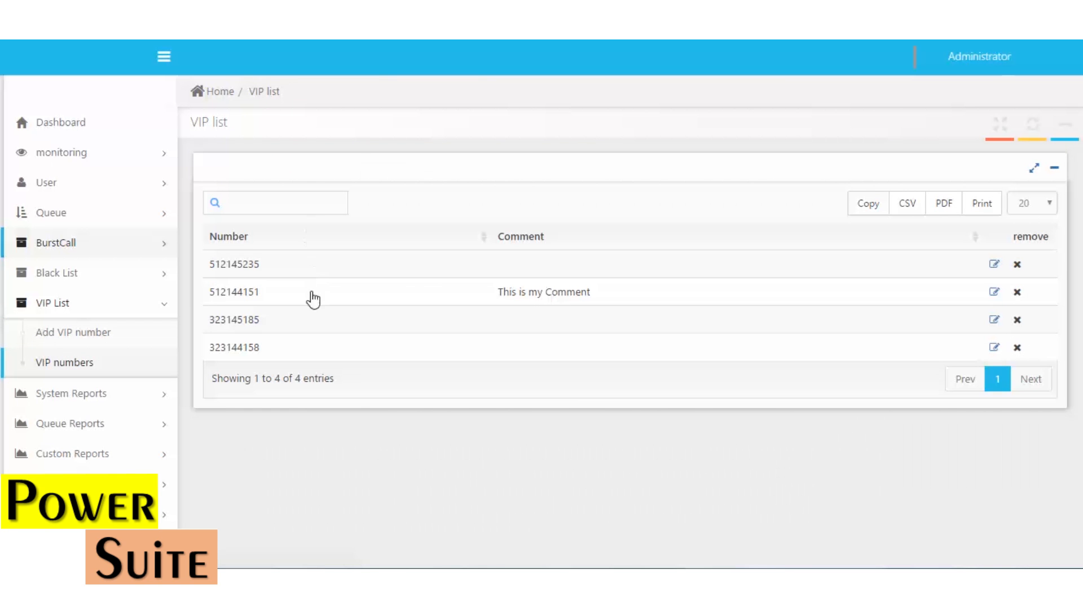